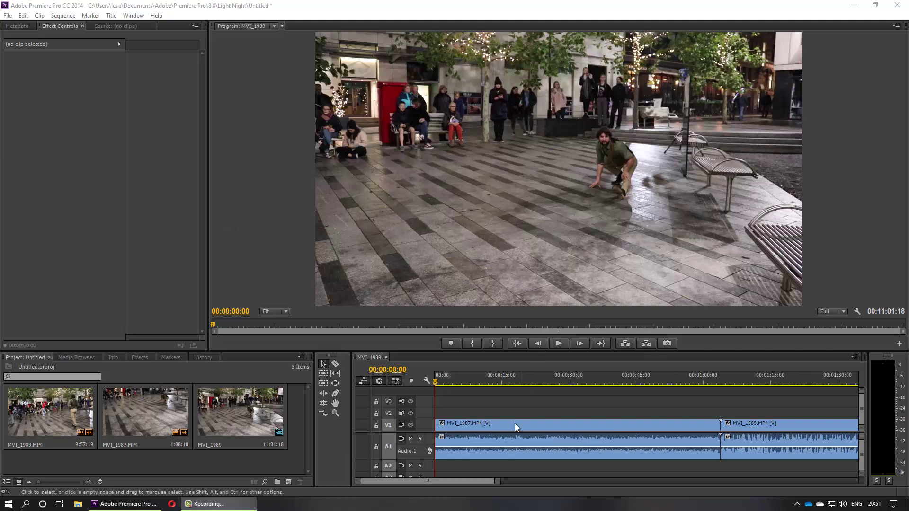
Select the MVI_1987 clip and expand its Motion properties in Effect Controls.
{"action": "left_click", "coordinate": [477, 436]}
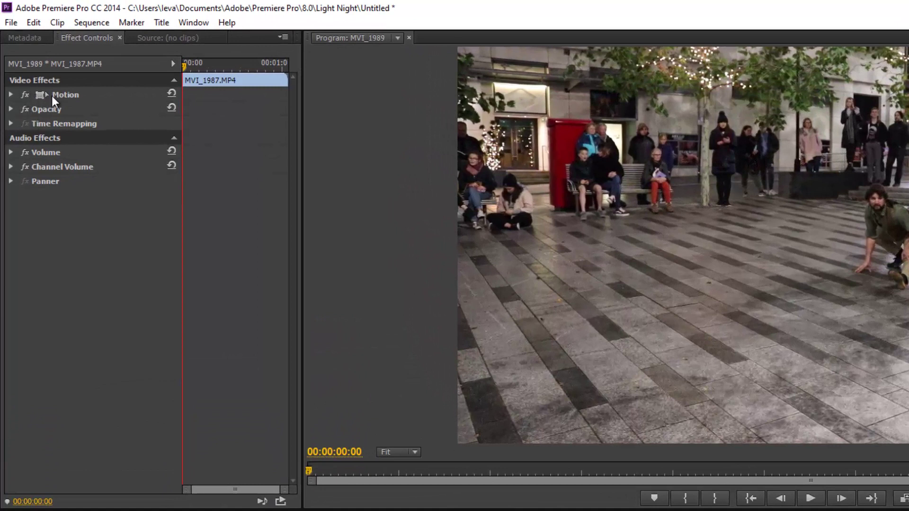
{"action": "left_click", "coordinate": [10, 95]}
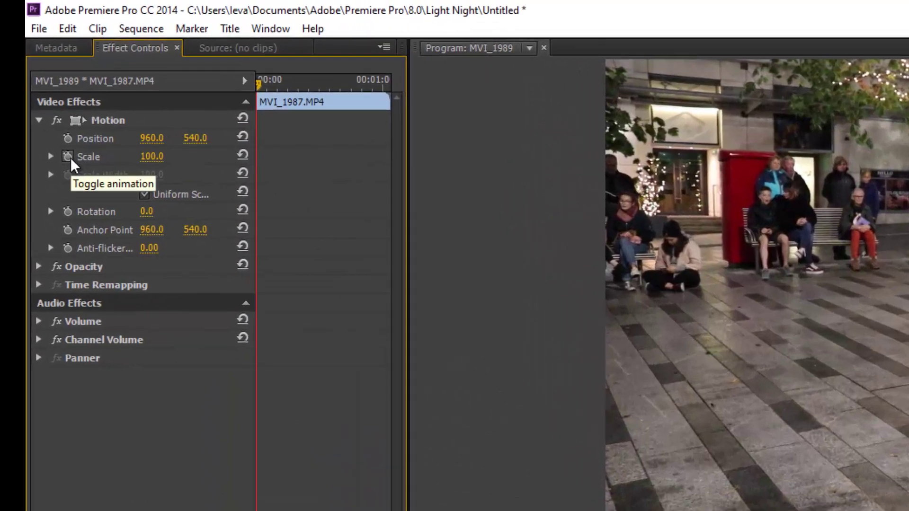
Enable Scale and Position keyframing at the clip start and add a second pair at 00:00:01:05.
{"action": "left_click", "coordinate": [70, 158]}
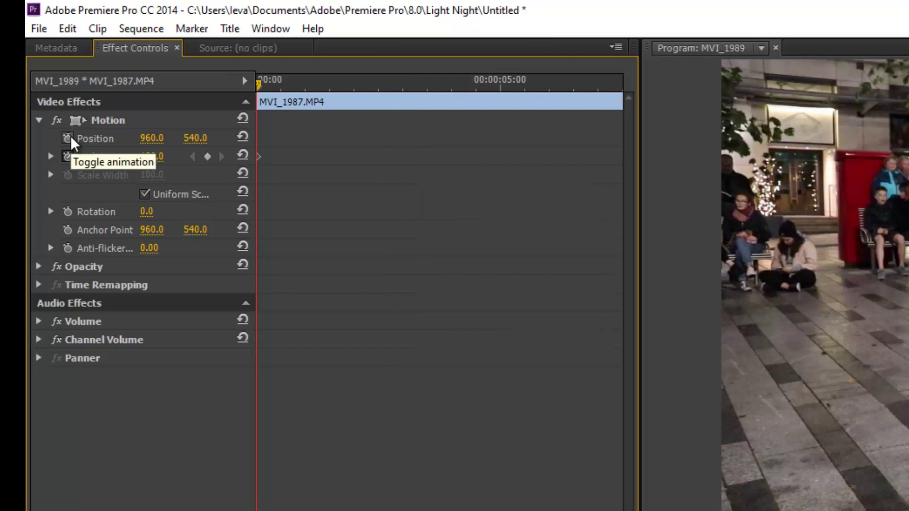
{"action": "left_click", "coordinate": [70, 135]}
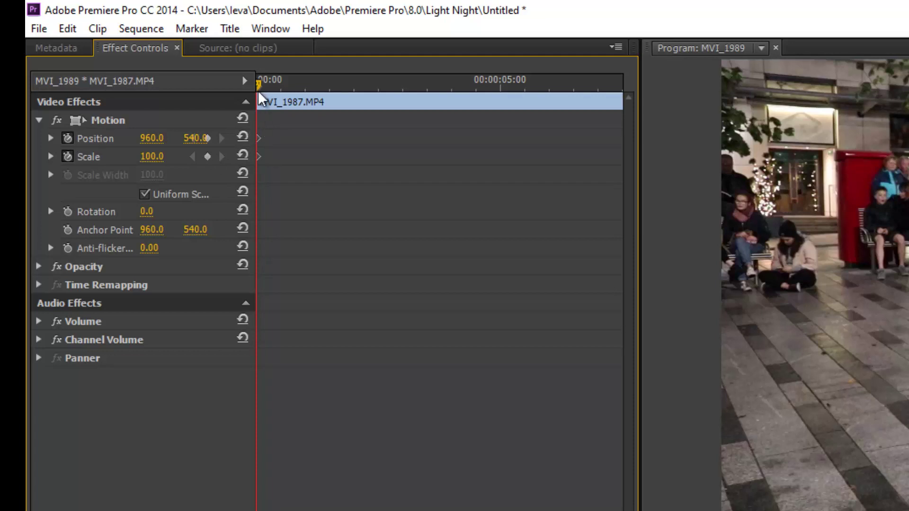
{"action": "left_click_drag", "start_coordinate": [258, 84], "coordinate": [316, 138]}
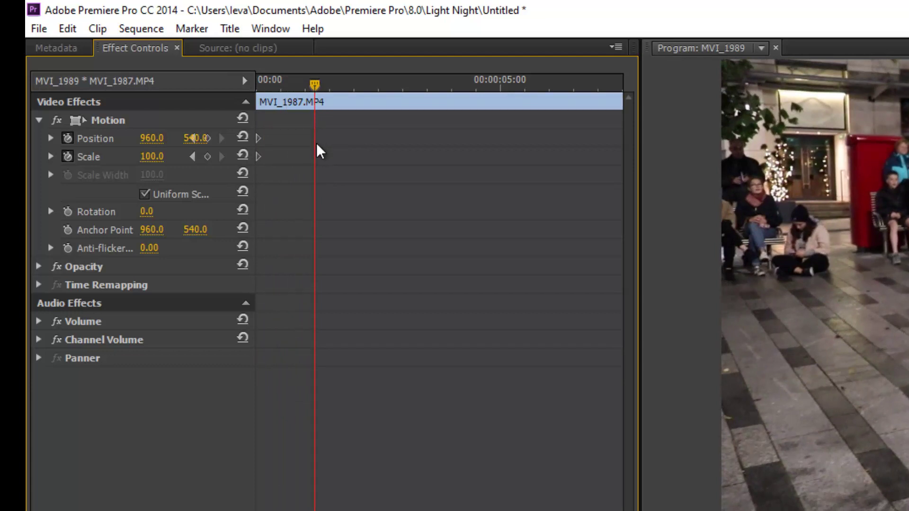
{"action": "left_click_drag", "start_coordinate": [255, 142], "coordinate": [300, 142]}
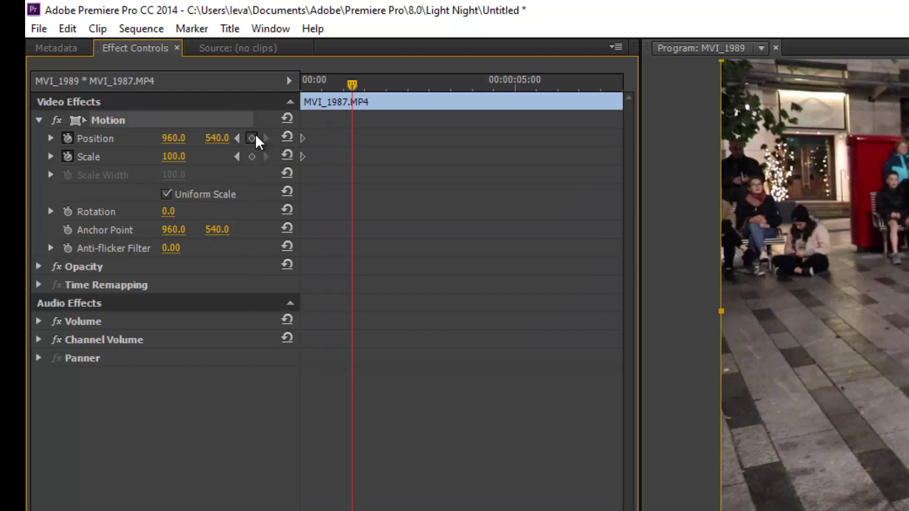
{"action": "left_click", "coordinate": [254, 138]}
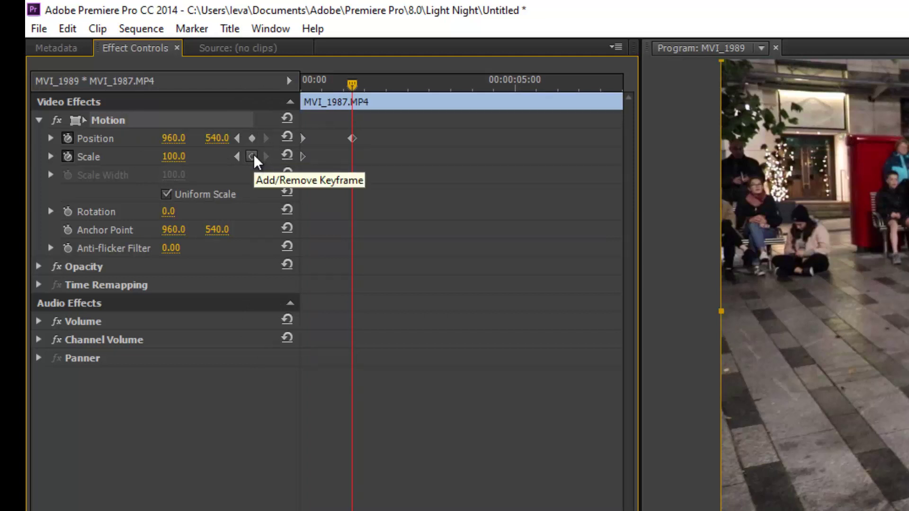
{"action": "left_click", "coordinate": [253, 156]}
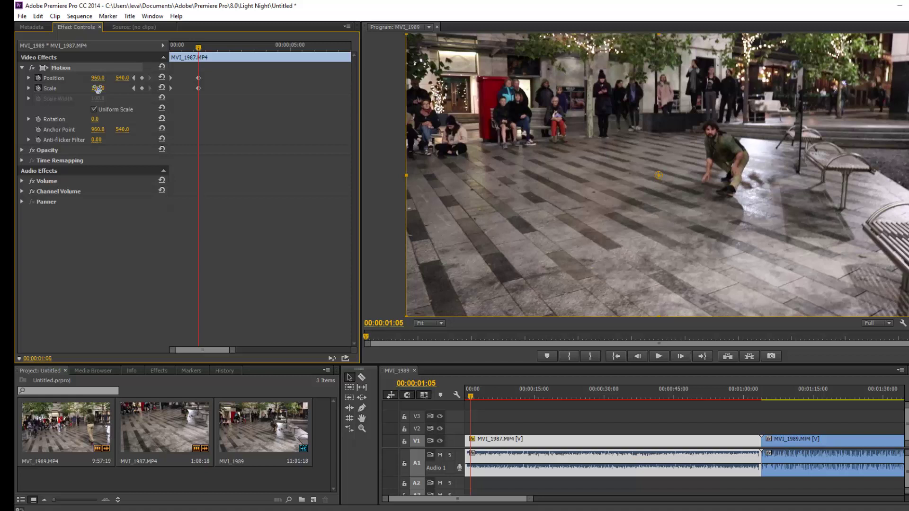
Set the second keyframes to Scale 209 and Position 718, 444, then rewind to 00:00:00:00.
{"action": "mouse_move", "coordinate": [98, 88]}
{"action": "left_mouse_down"}
{"action": "mouse_move", "coordinate": [150, 88]}
{"action": "mouse_move", "coordinate": [84, 78]}
{"action": "left_mouse_up"}
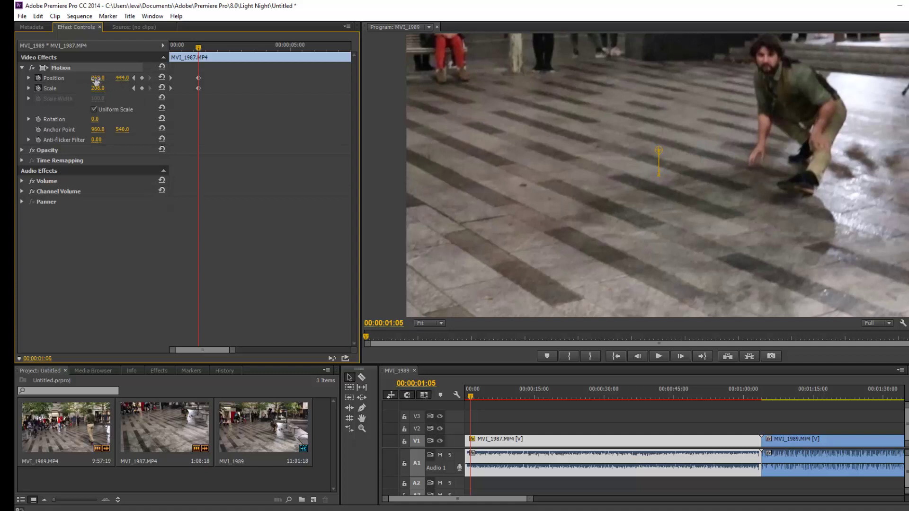
{"action": "left_click_drag", "start_coordinate": [96, 78], "coordinate": [58, 82]}
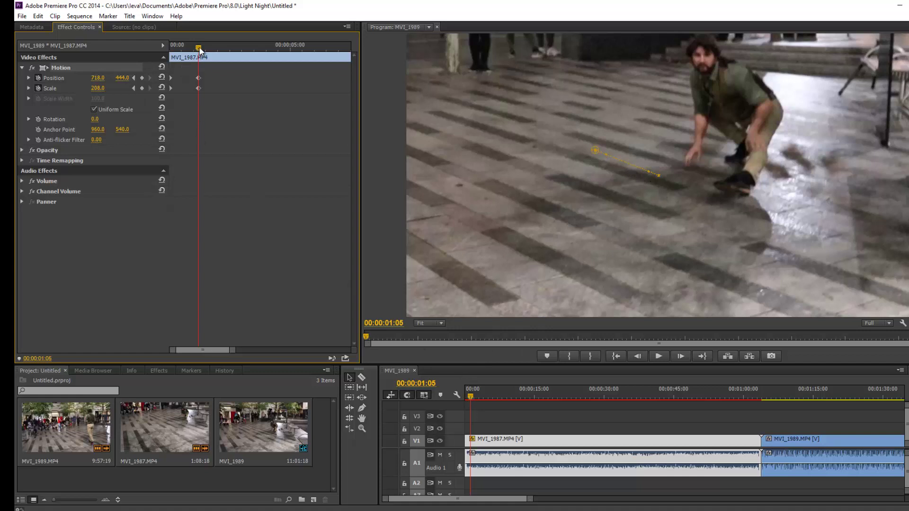
{"action": "left_click_drag", "start_coordinate": [199, 49], "coordinate": [158, 50]}
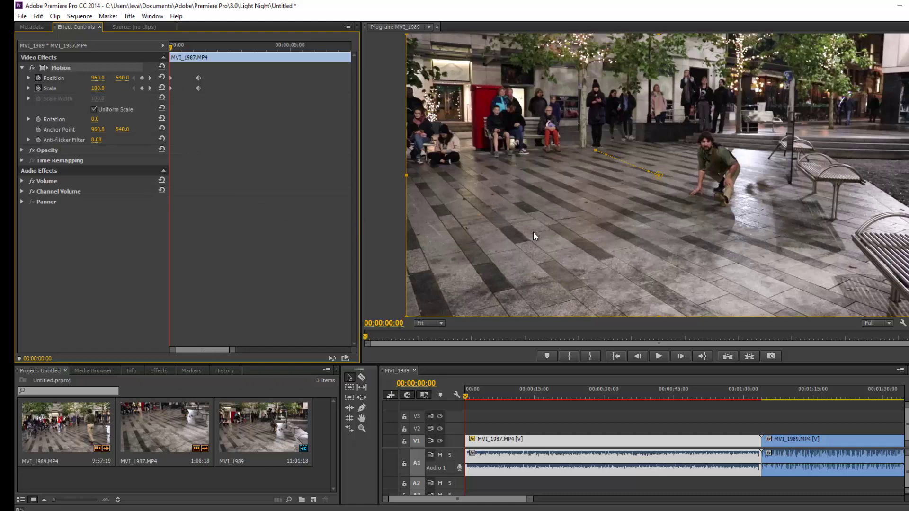
Preview the zoom, shift the end Position and Scale keyframes to 00:00:03:05, and replay it.
{"action": "left_click", "coordinate": [661, 358]}
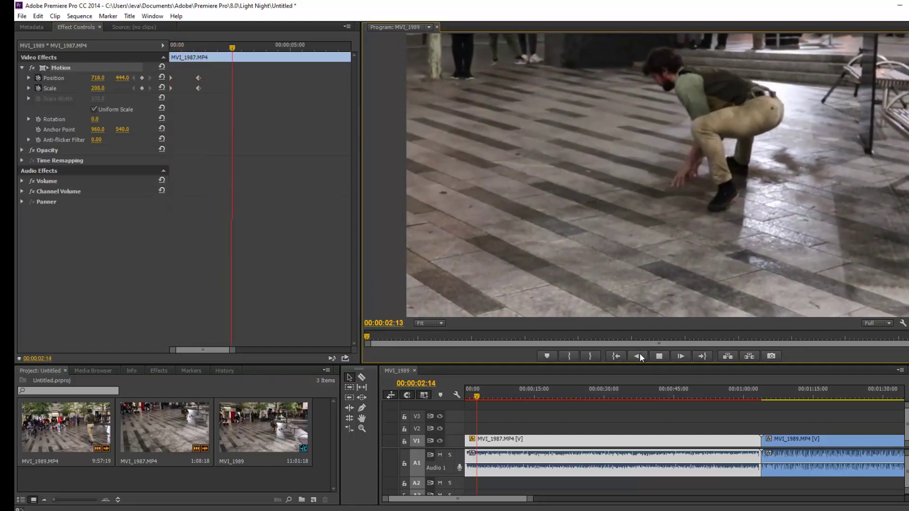
{"action": "left_click", "coordinate": [661, 357]}
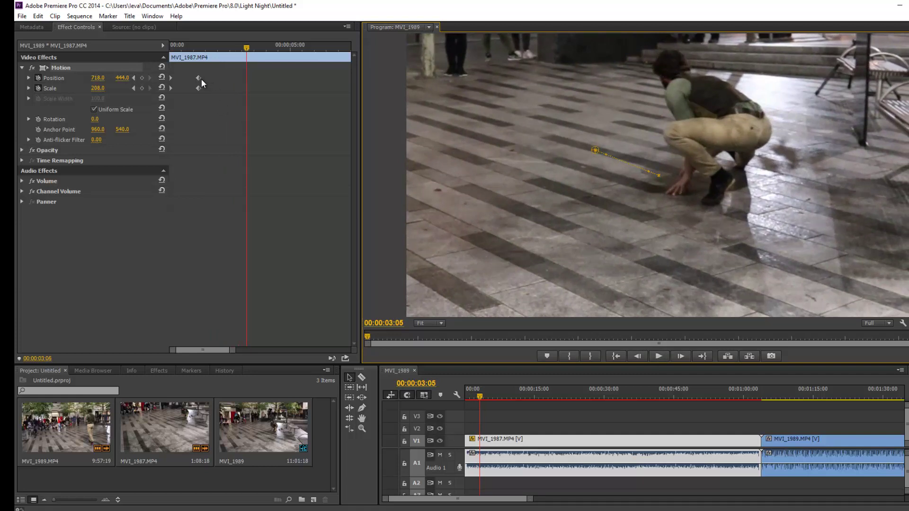
{"action": "left_click_drag", "start_coordinate": [198, 78], "coordinate": [248, 89]}
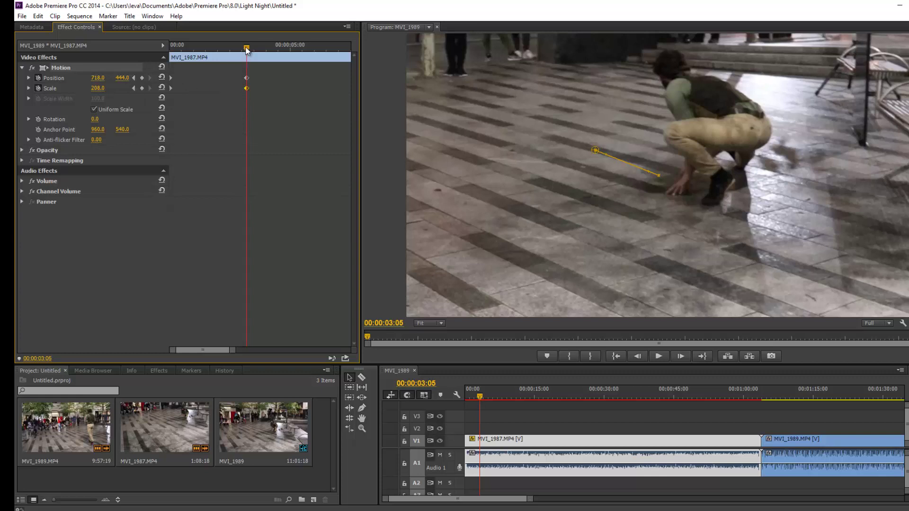
{"action": "left_click_drag", "start_coordinate": [246, 47], "coordinate": [170, 49]}
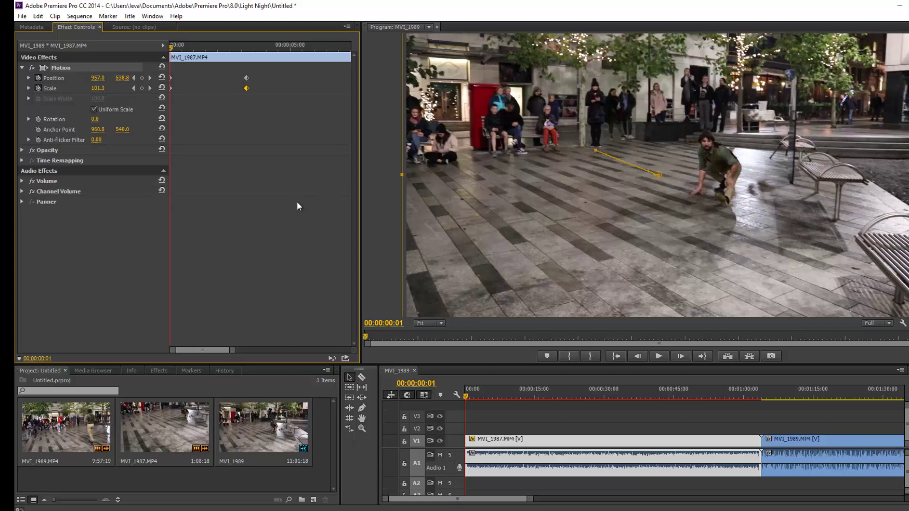
{"action": "left_click", "coordinate": [659, 357]}
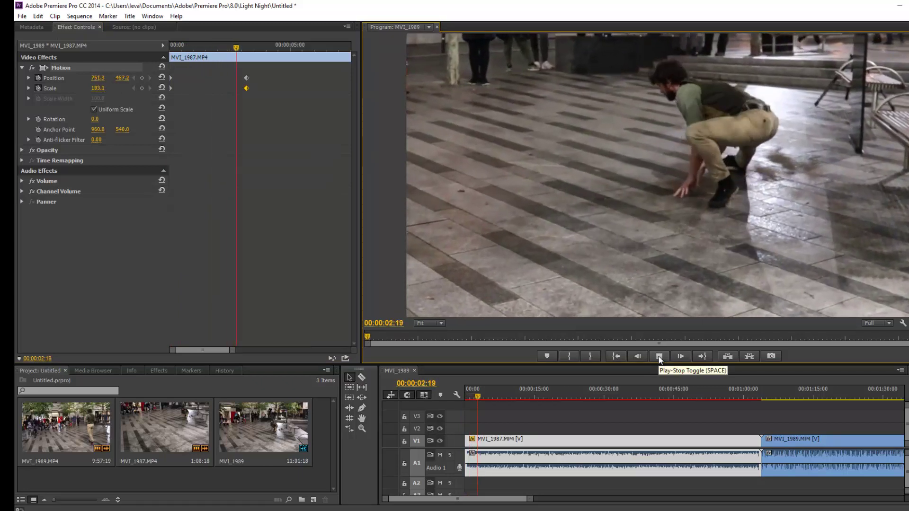
{"action": "left_click", "coordinate": [660, 357]}
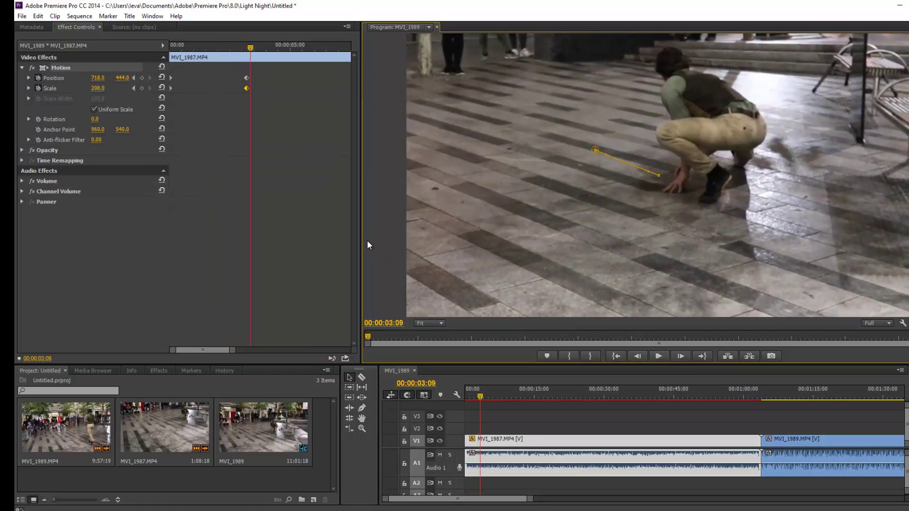
Give the end Scale keyframe Continuous Bezier interpolation and replay the zoom from the start.
{"action": "right_click", "coordinate": [246, 88]}
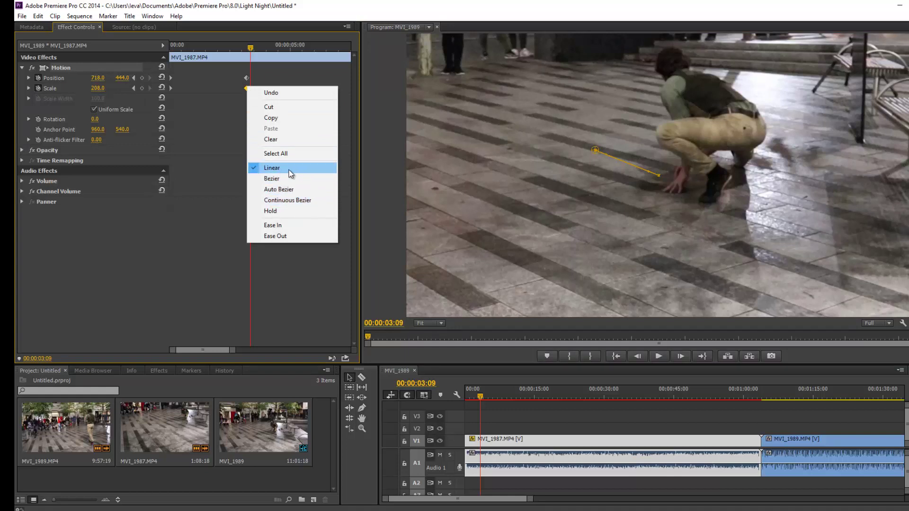
{"action": "left_click", "coordinate": [295, 200]}
{"action": "left_click_drag", "start_coordinate": [251, 48], "coordinate": [171, 47]}
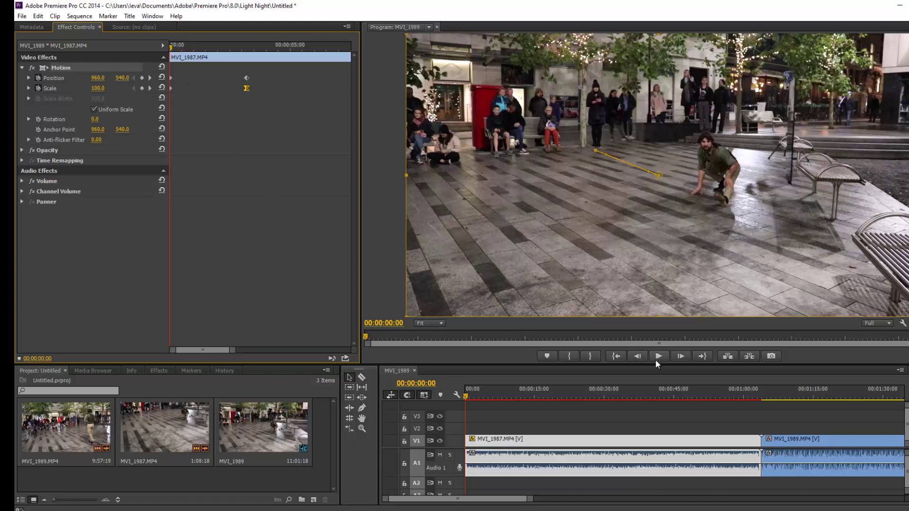
{"action": "left_click", "coordinate": [660, 358]}
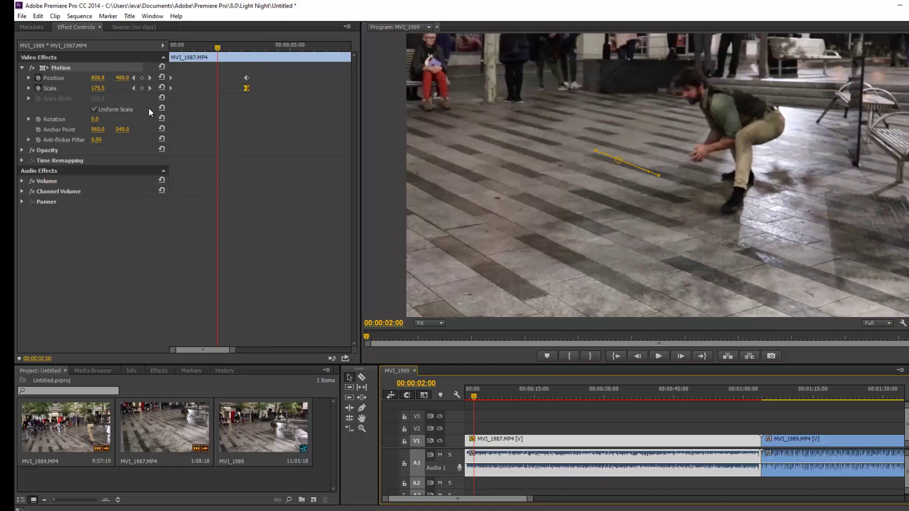
Add a 47.0° Rotation keyframe at 00:00:03:05, then return the playhead to the first frame.
{"action": "left_click_drag", "start_coordinate": [219, 48], "coordinate": [170, 49]}
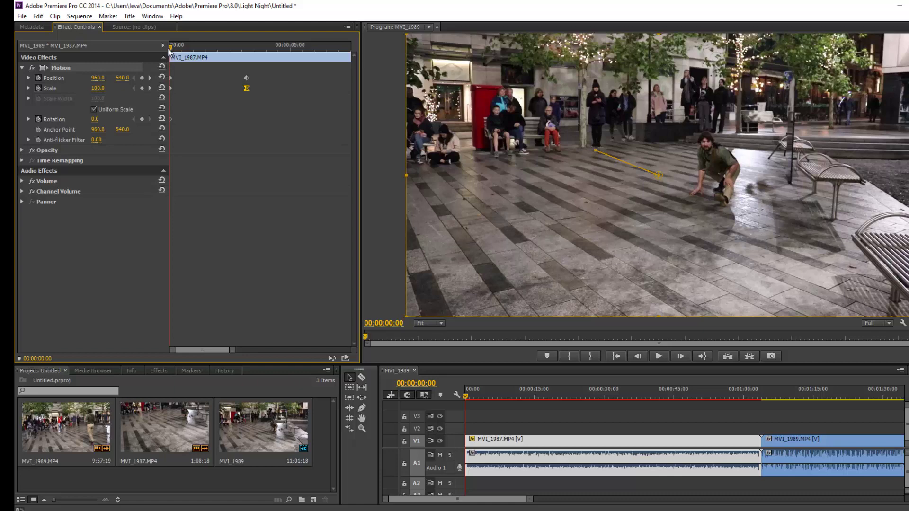
{"action": "left_click_drag", "start_coordinate": [171, 47], "coordinate": [249, 53]}
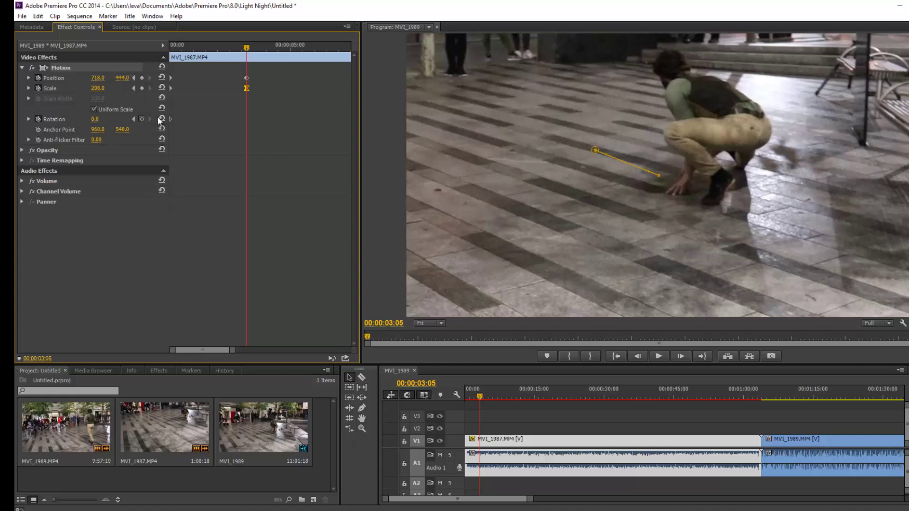
{"action": "left_click", "coordinate": [141, 119]}
{"action": "left_click_drag", "start_coordinate": [92, 119], "coordinate": [114, 119]}
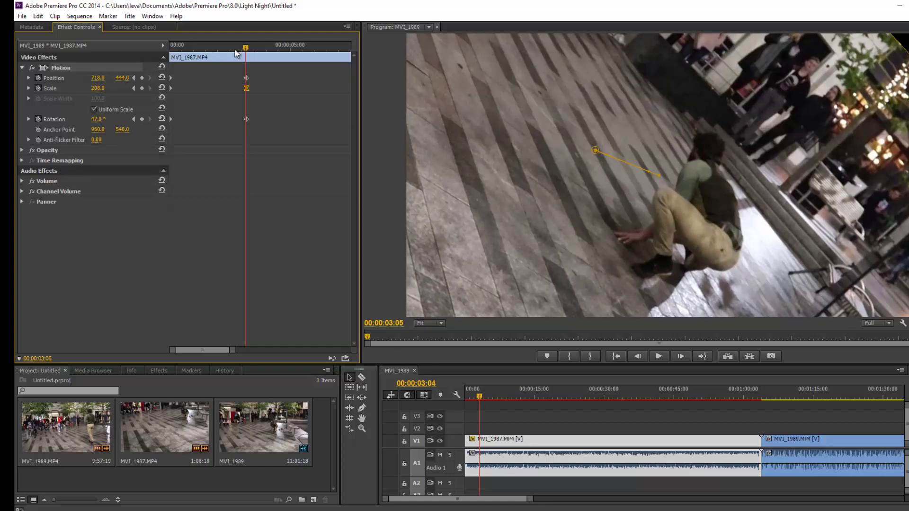
{"action": "left_click_drag", "start_coordinate": [235, 53], "coordinate": [171, 54]}
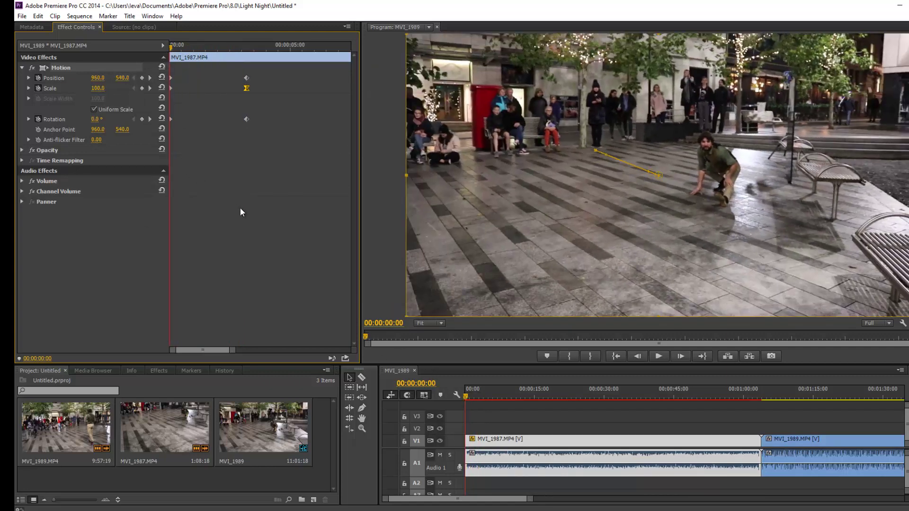
Play the zoom and rotation from the start, stopping at 00:00:03:15.
{"action": "left_click", "coordinate": [655, 357]}
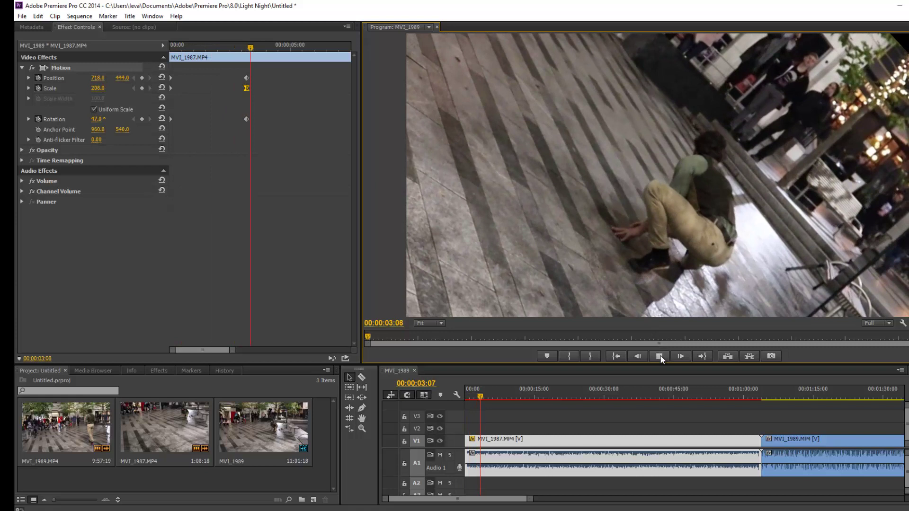
{"action": "left_click", "coordinate": [658, 356]}
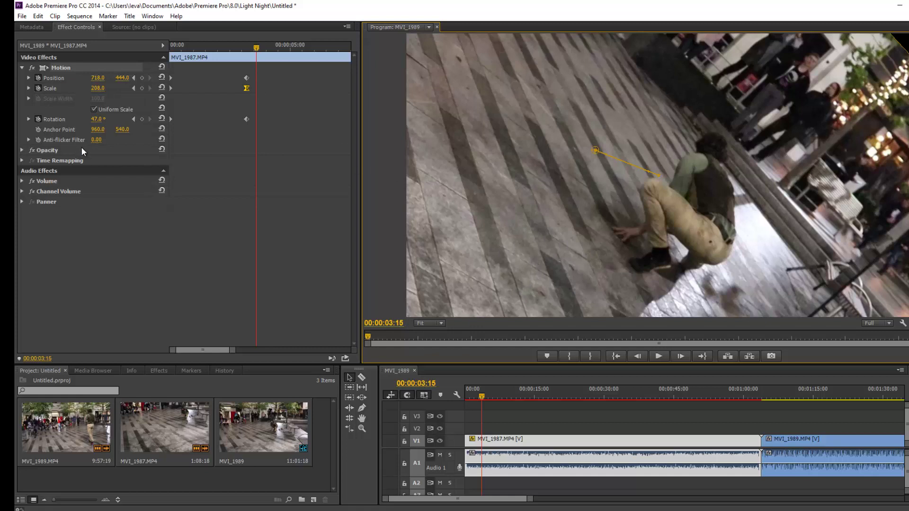
{"action": "left_click", "coordinate": [56, 70]}
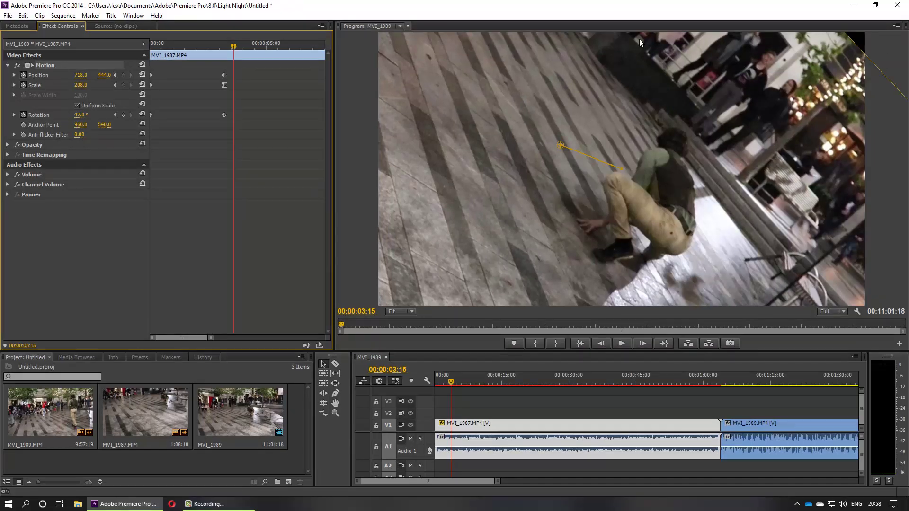
In the Program monitor, move and enlarge the clip to Scale 335.5 at Position 387.4/204.8, then rewind.
{"action": "left_click_drag", "start_coordinate": [592, 202], "coordinate": [349, 227]}
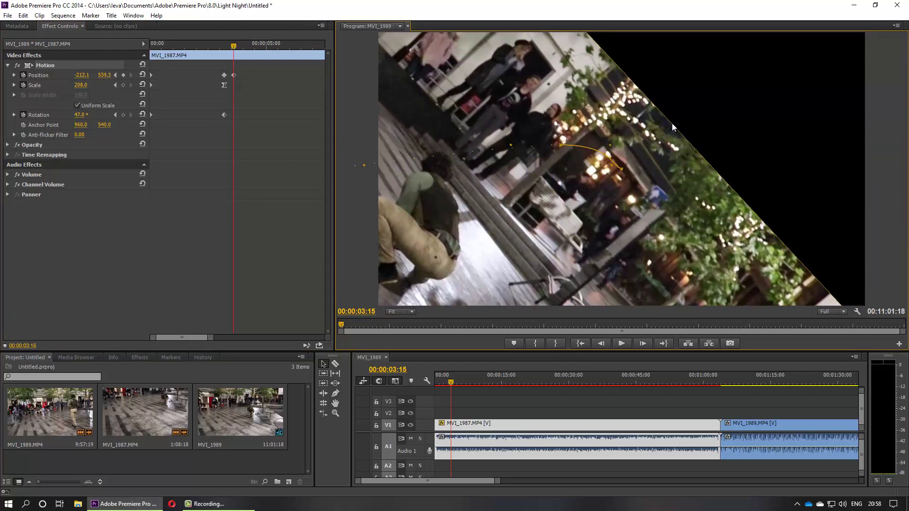
{"action": "left_click_drag", "start_coordinate": [627, 126], "coordinate": [761, 217]}
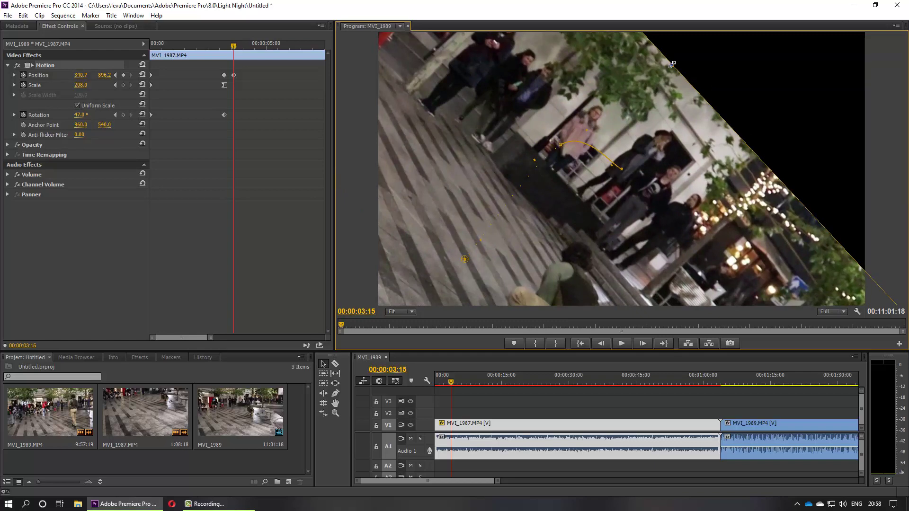
{"action": "left_click_drag", "start_coordinate": [673, 64], "coordinate": [724, 169]}
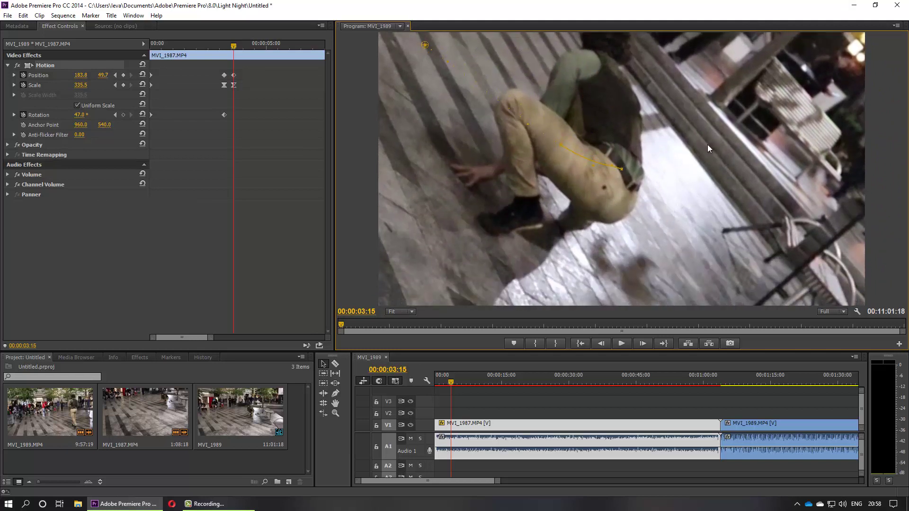
{"action": "left_click_drag", "start_coordinate": [707, 144], "coordinate": [675, 194]}
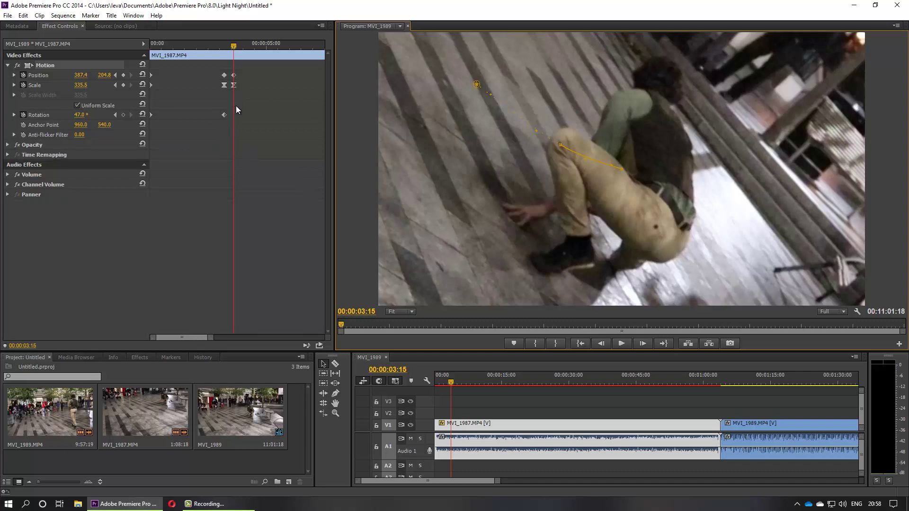
{"action": "left_click_drag", "start_coordinate": [234, 46], "coordinate": [146, 58]}
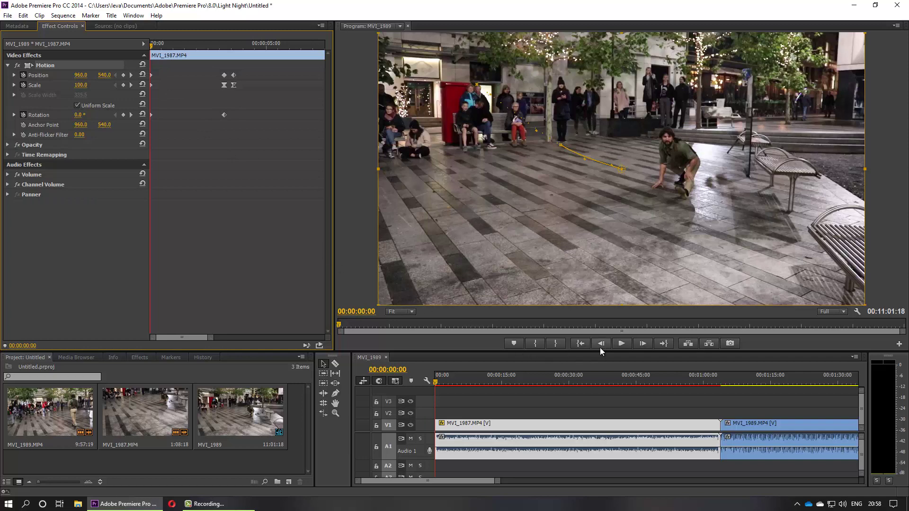
Play the final animation from the start and stop at 00:00:05:19 on the close-up.
{"action": "left_click", "coordinate": [622, 343]}
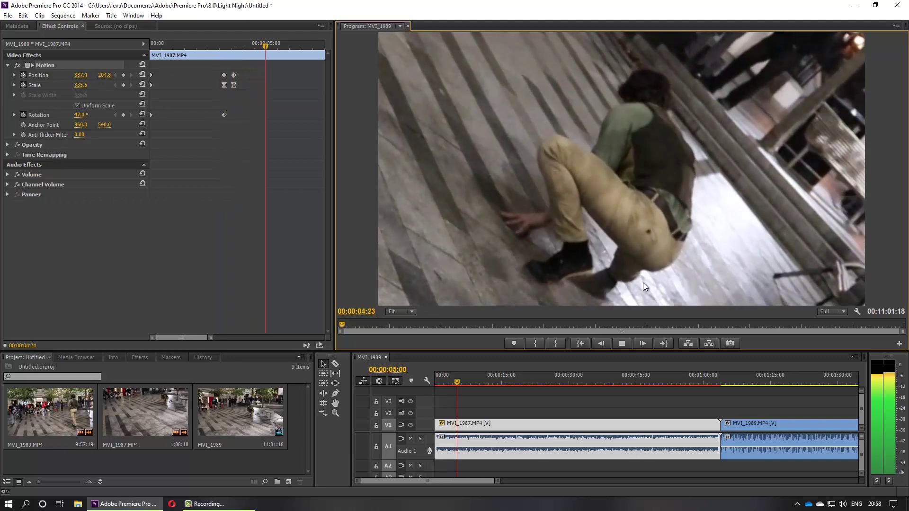
{"action": "left_click", "coordinate": [622, 344]}
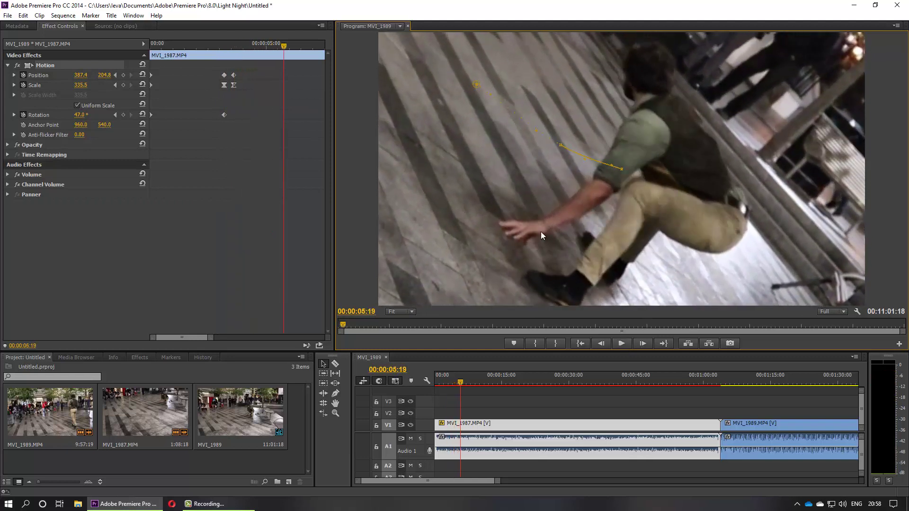